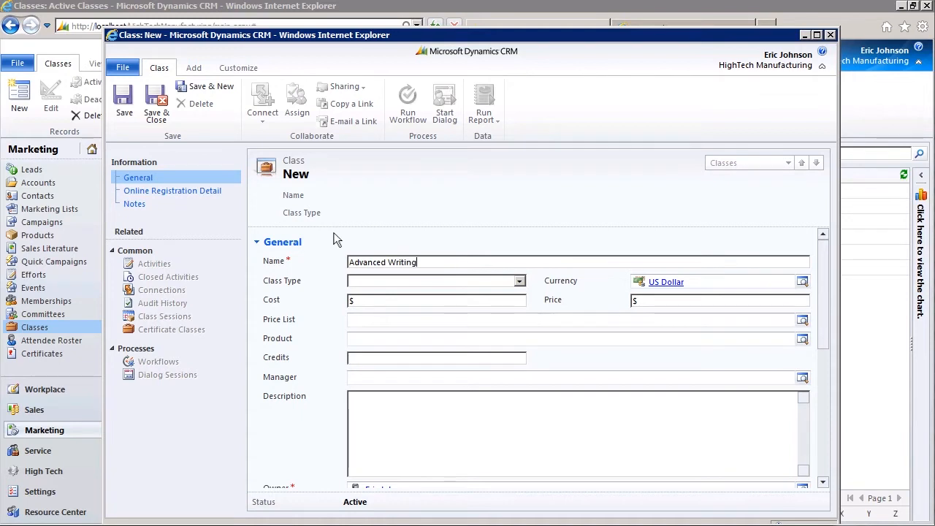
Step: Set the class type to Advanced, cost to $125.00 and price to $500.00
click(519, 282)
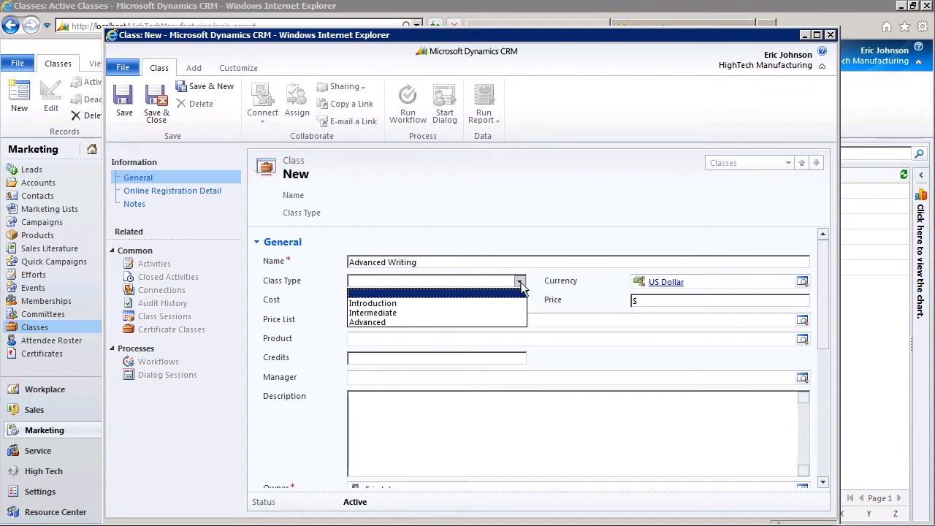
click(511, 322)
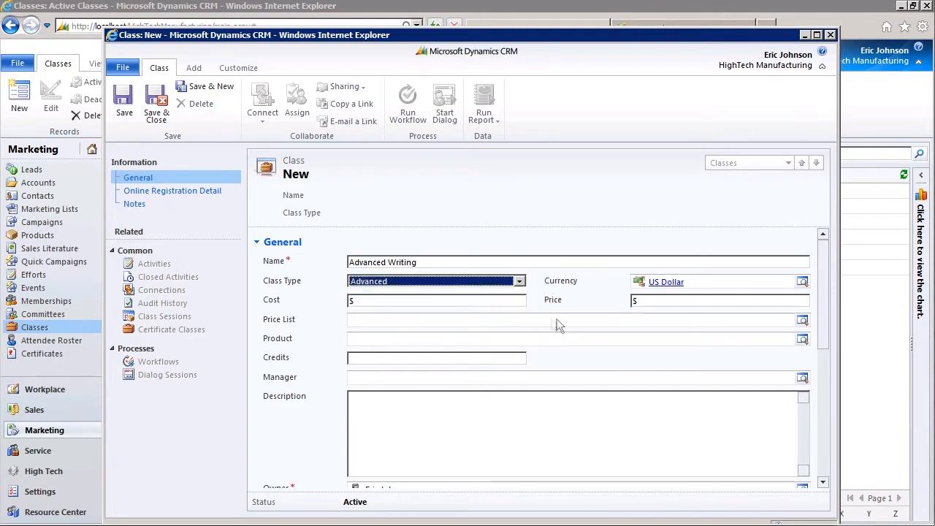
click(498, 300)
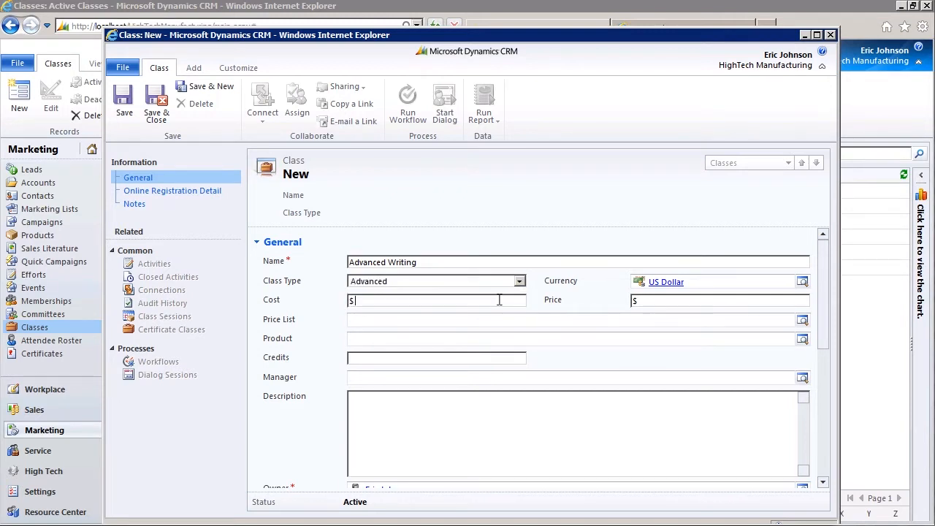
text(125)
key(Tab)
text(500)
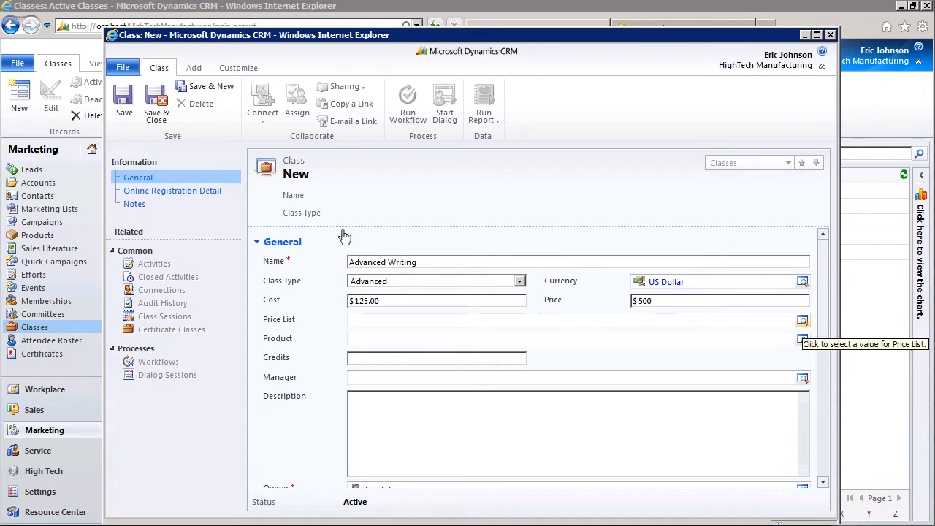
Step: Assign Standard Price List, the Class product and 4 credits to the class
click(802, 321)
double_click(344, 229)
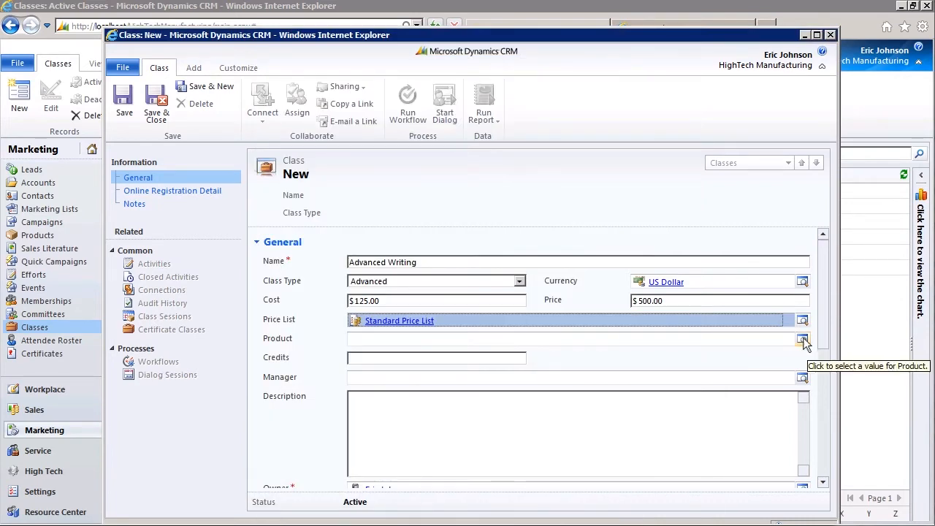
click(802, 340)
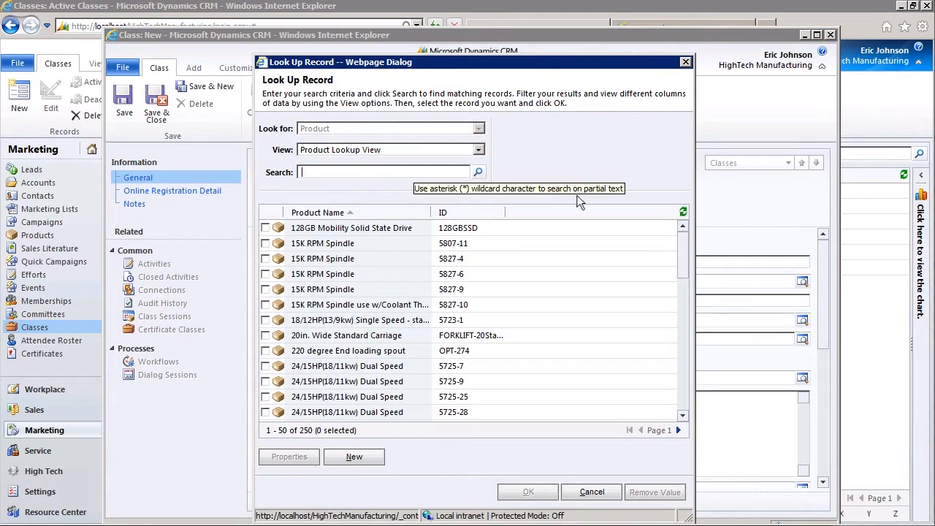
text(Class)
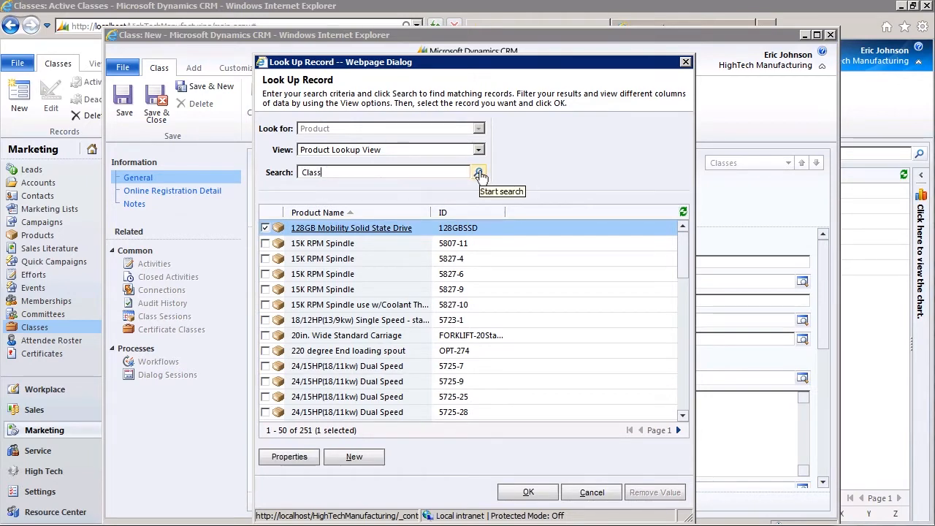
click(477, 172)
double_click(303, 231)
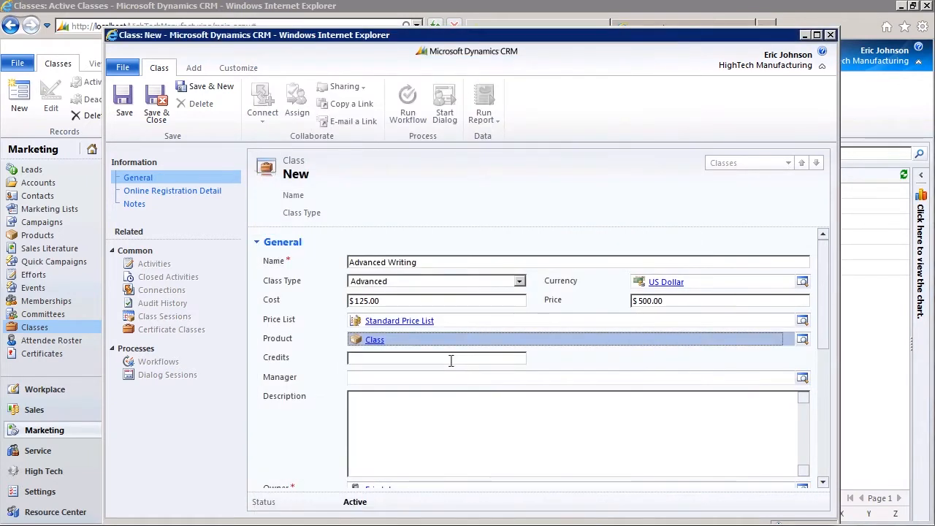
click(451, 359)
text(4)
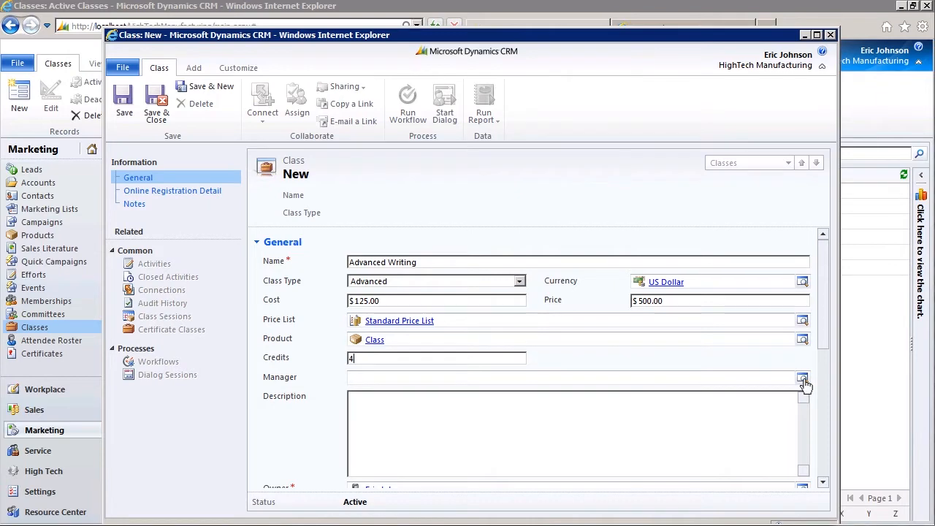
Step: Pick a class manager and enter the description 'Advanced Business and Creative Writing'
click(802, 378)
double_click(244, 299)
text(Business and Creative Writing)
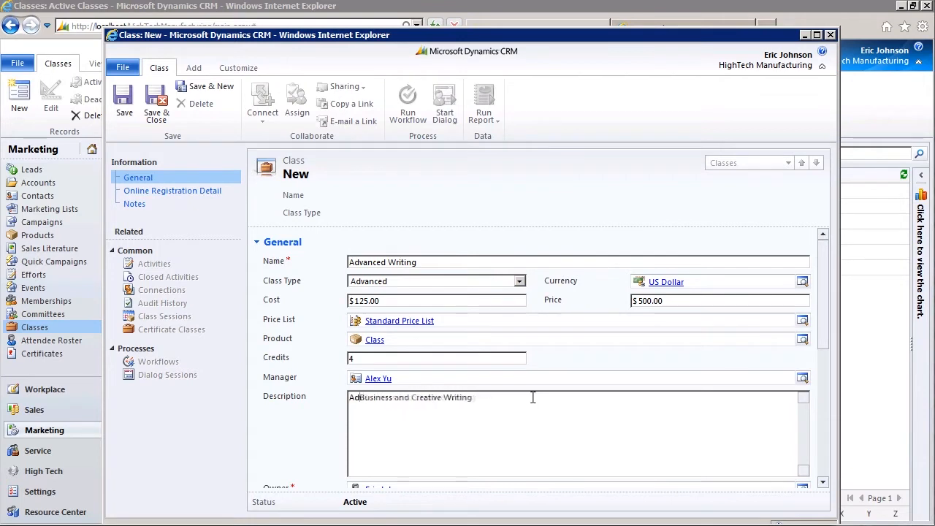
text(vanced)
click(823, 455)
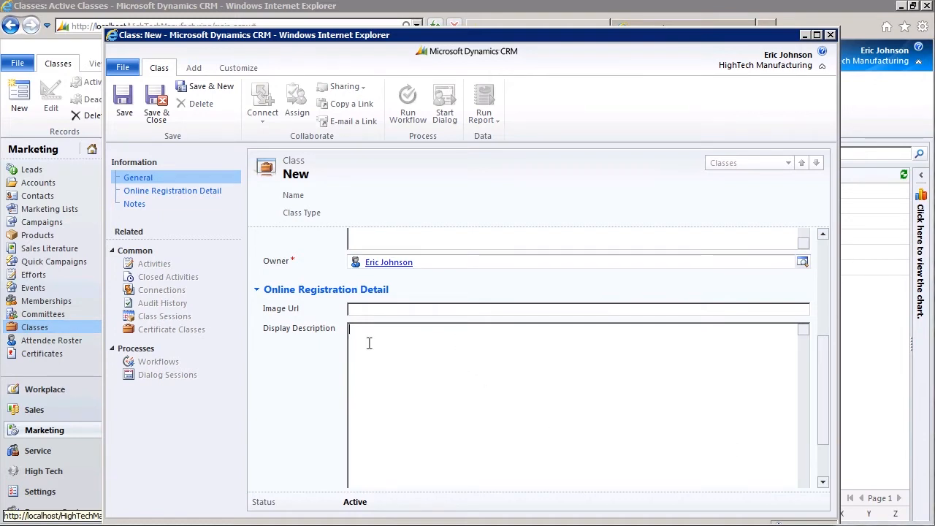
Step: Paste the HTML-formatted GED - Writing Part II text into Display Description
text(<B>GED - Writing Part II</B> <BR/> This class teaches the core requirements required to pass the Writing Part II portion of the GED testing program.)
key(ctrl+a)
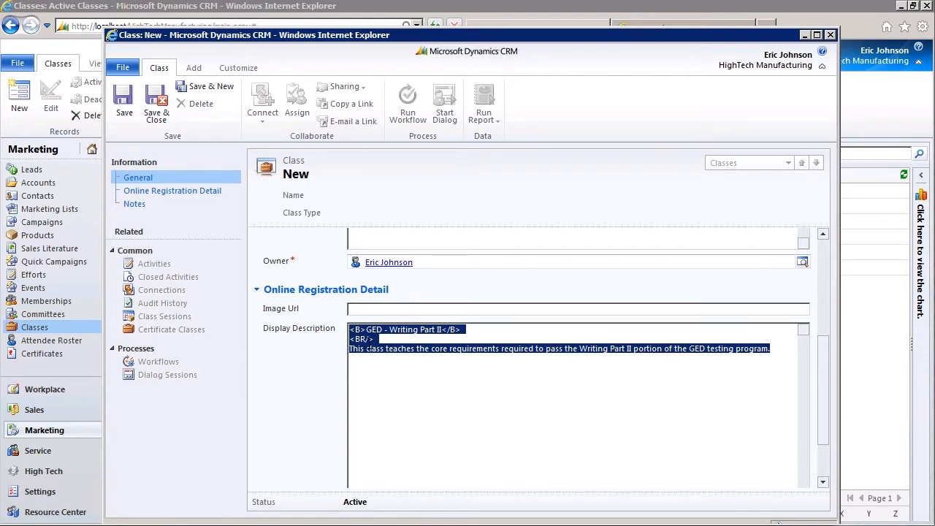
click(379, 401)
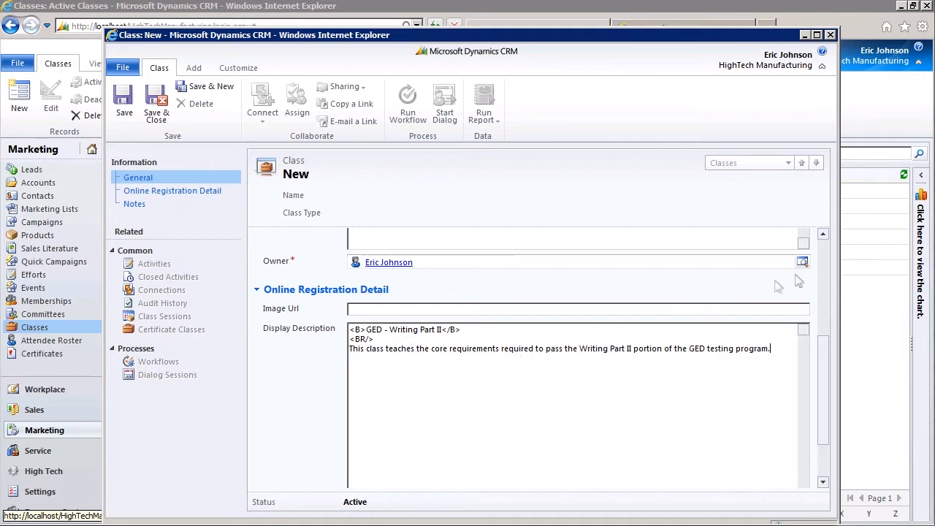
click(824, 266)
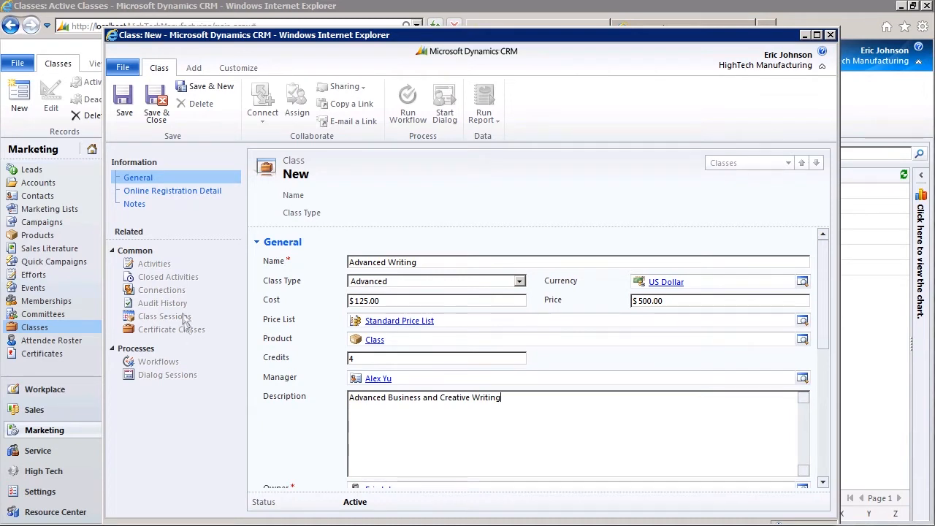
Step: Save the Advanced Writing class and add a new session from its Class Sessions list
click(124, 102)
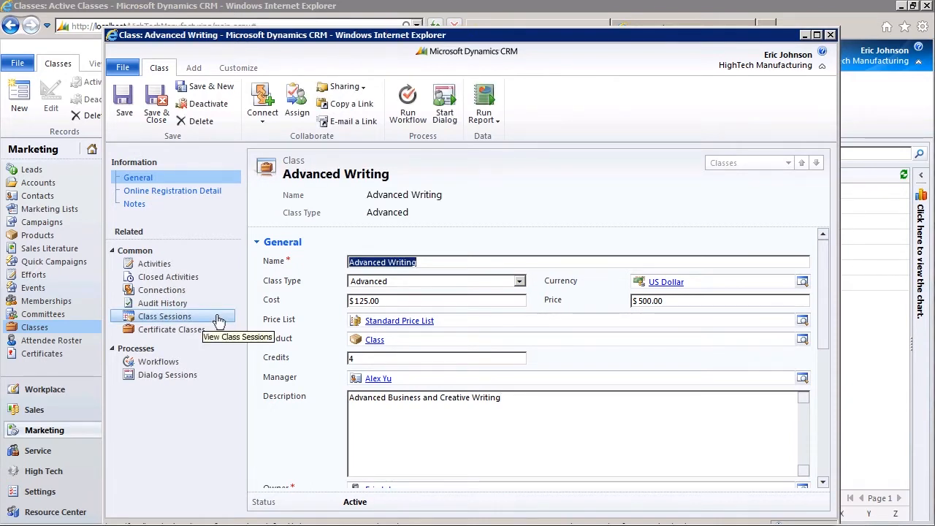
click(221, 320)
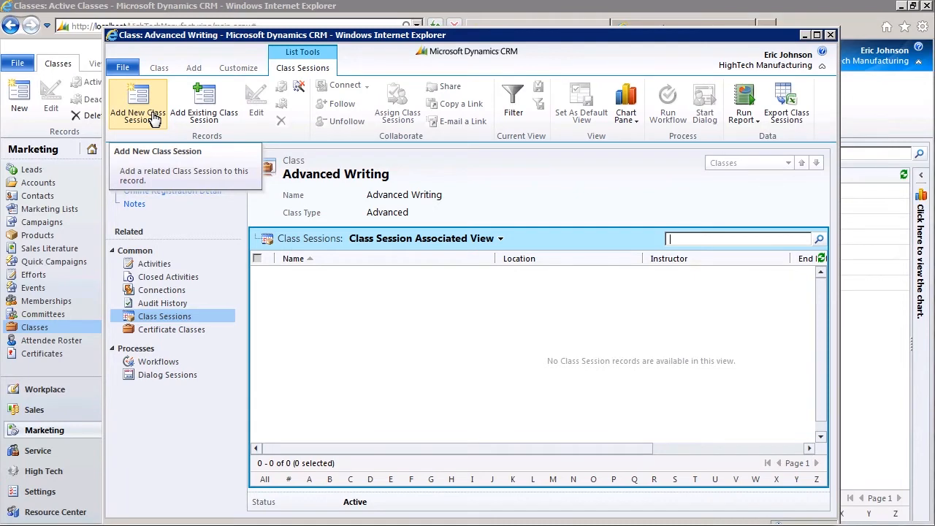
click(155, 118)
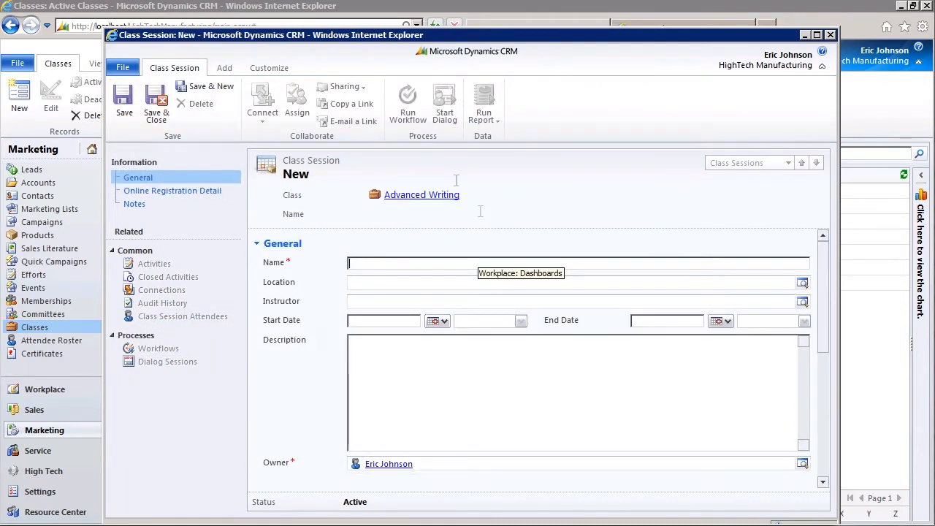
Step: Name the session 'Advanced Writing - Winter Semester' with location New Horizons, Inc. and an instructor
text(Advanced Writing - Winter Semester)
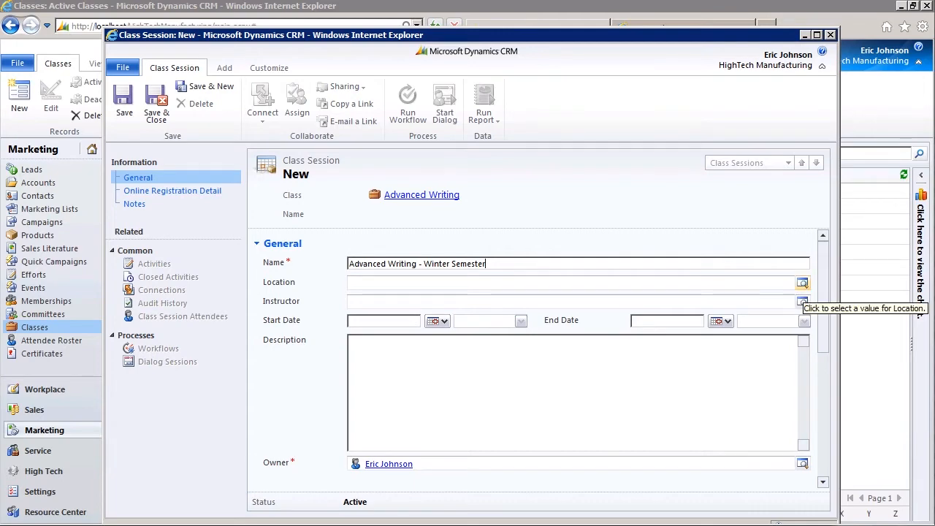
click(802, 283)
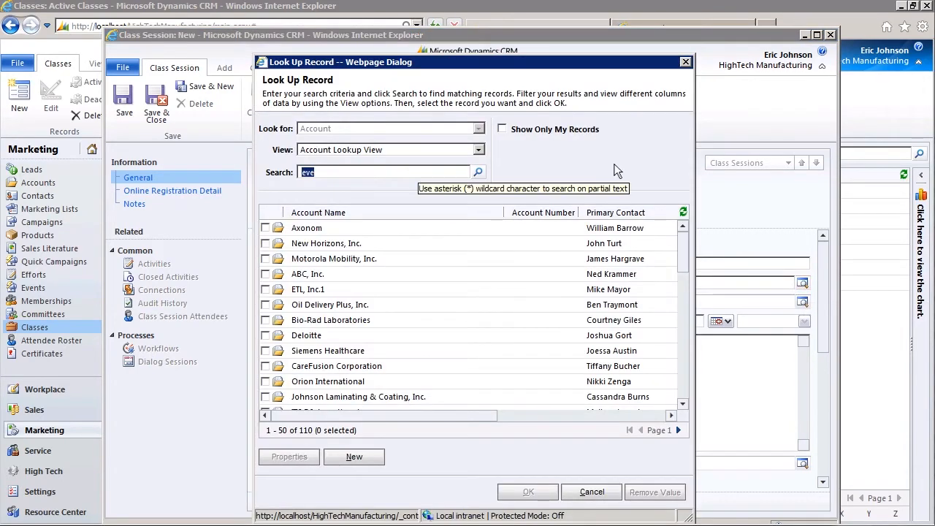
double_click(322, 243)
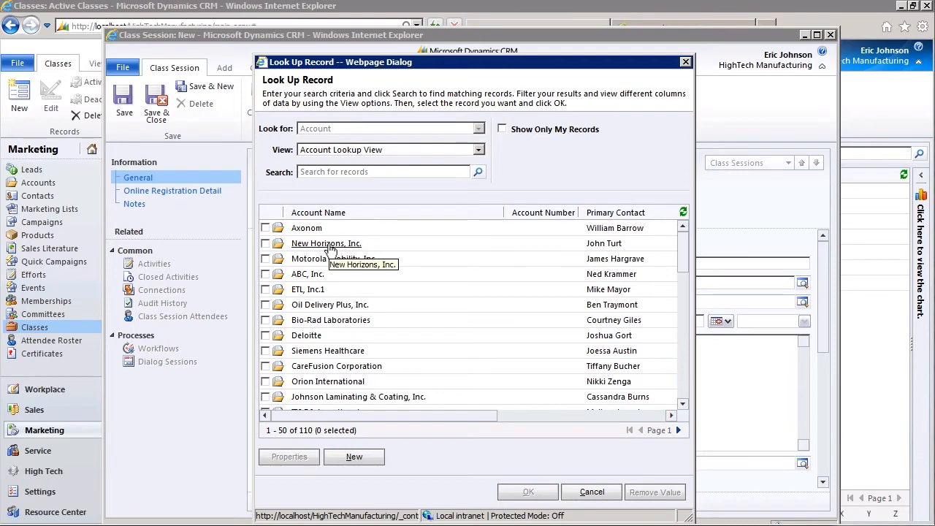
click(802, 302)
double_click(315, 248)
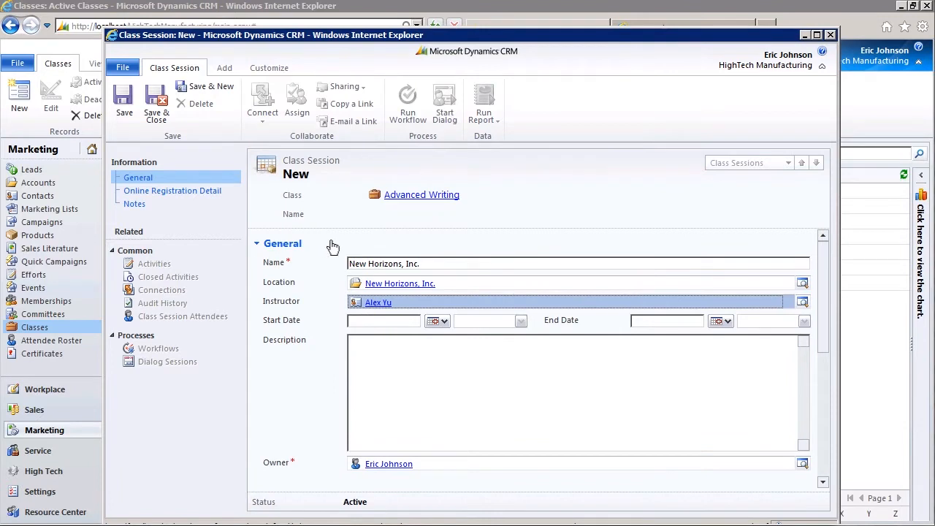
Step: Set the session start to 11/1/2012 at 7:00 PM
click(446, 322)
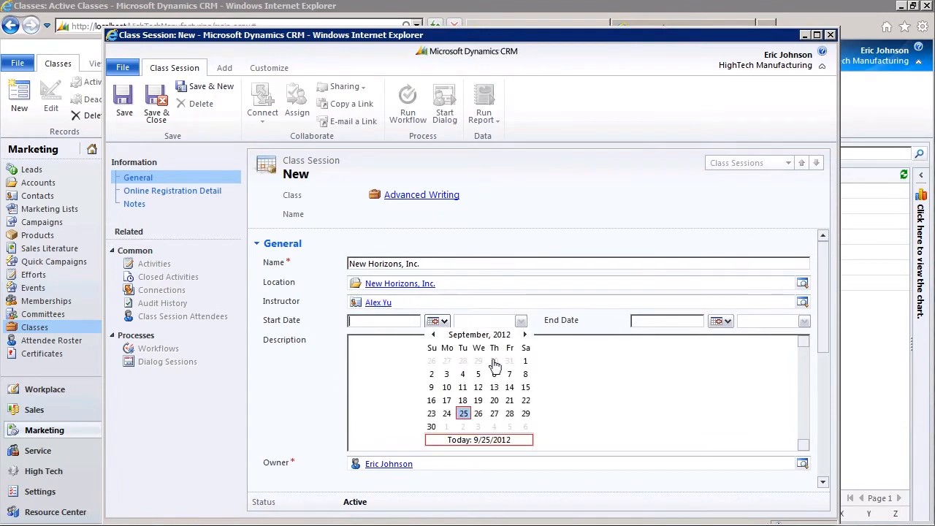
click(524, 334)
click(524, 334)
click(495, 359)
click(520, 322)
drag(521, 344, 521, 388)
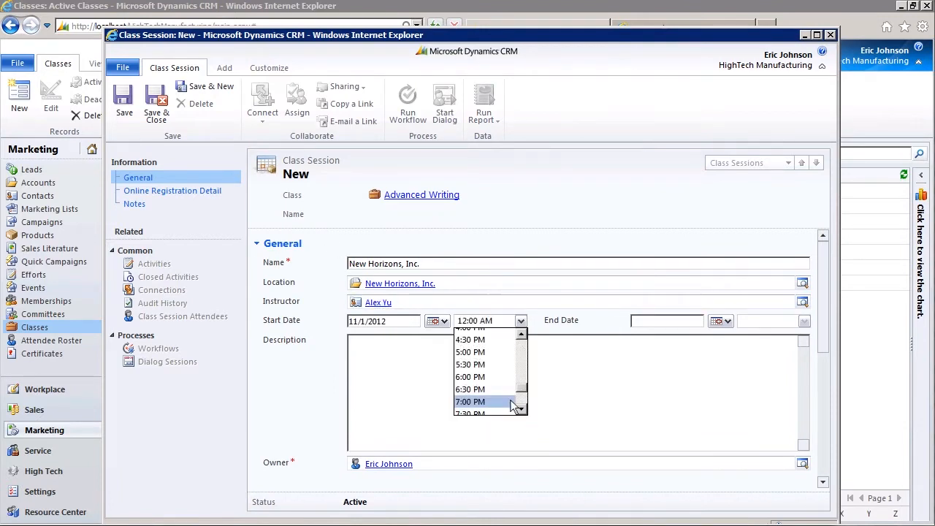
click(503, 402)
Step: Set the session end to 2/22/2013 at 9:00 PM and write its advanced-writing description
click(719, 321)
click(808, 334)
click(808, 334)
click(808, 334)
click(792, 400)
click(805, 321)
drag(806, 344, 806, 388)
click(767, 399)
click(625, 392)
text(This)
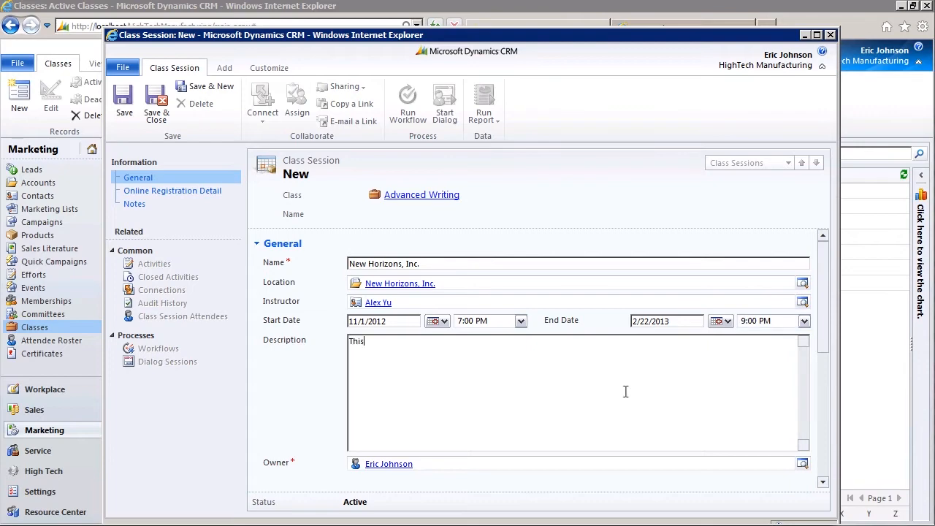
text( class explores advanced writing topics focused to both business and creative writing)
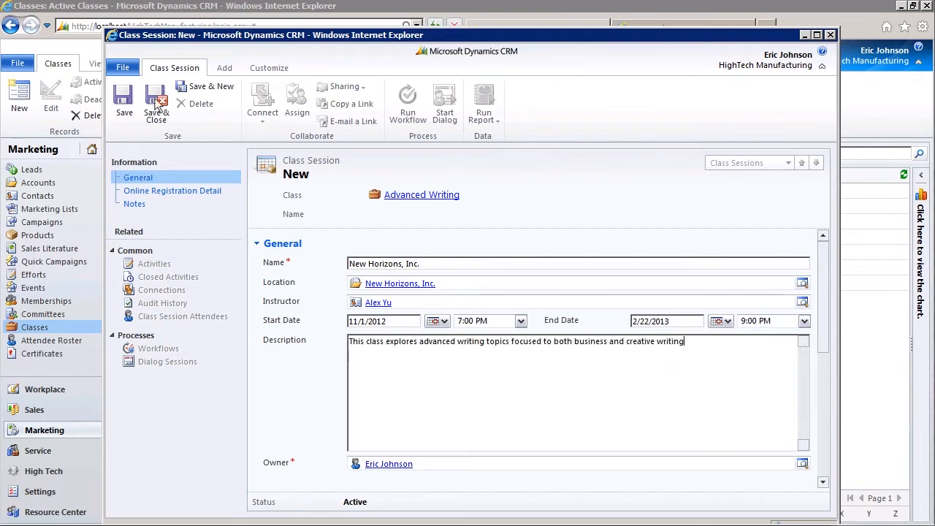
Step: Save and close the session and the Advanced Writing class, then show Active Certificates
click(154, 113)
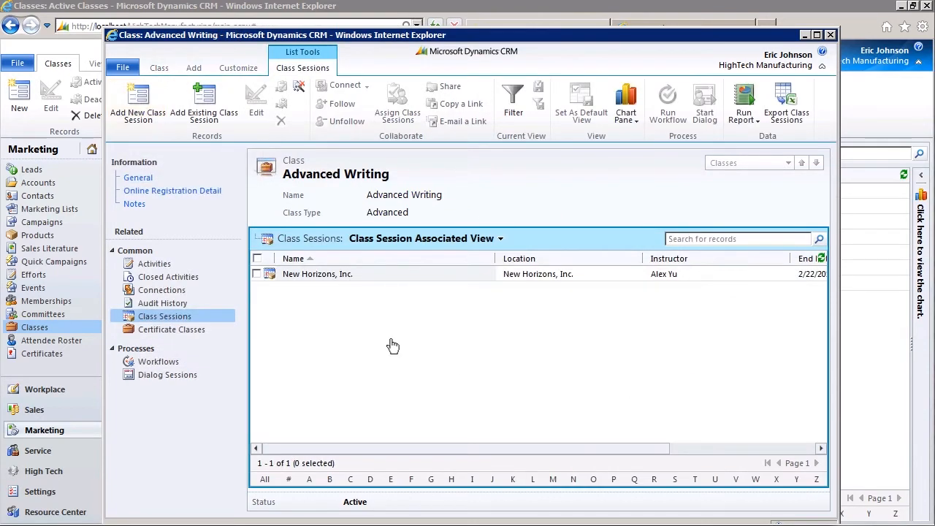
click(138, 178)
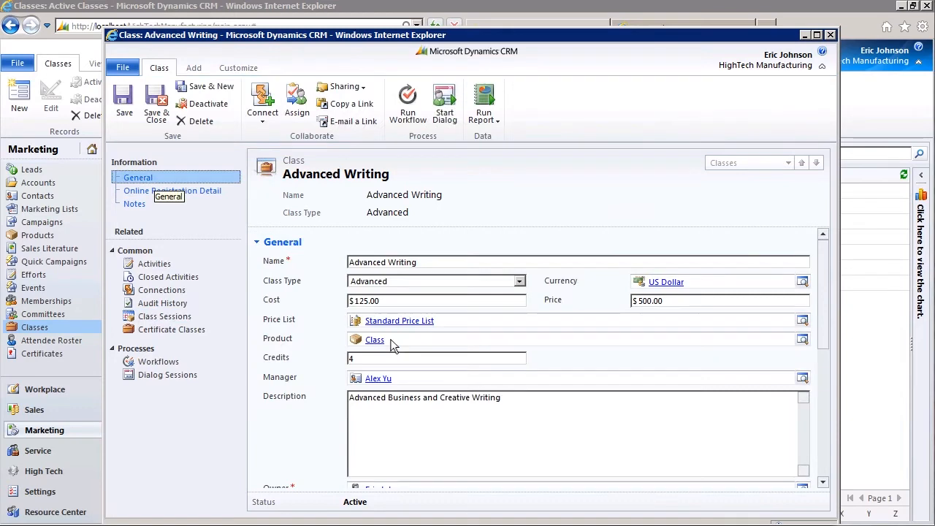
click(156, 106)
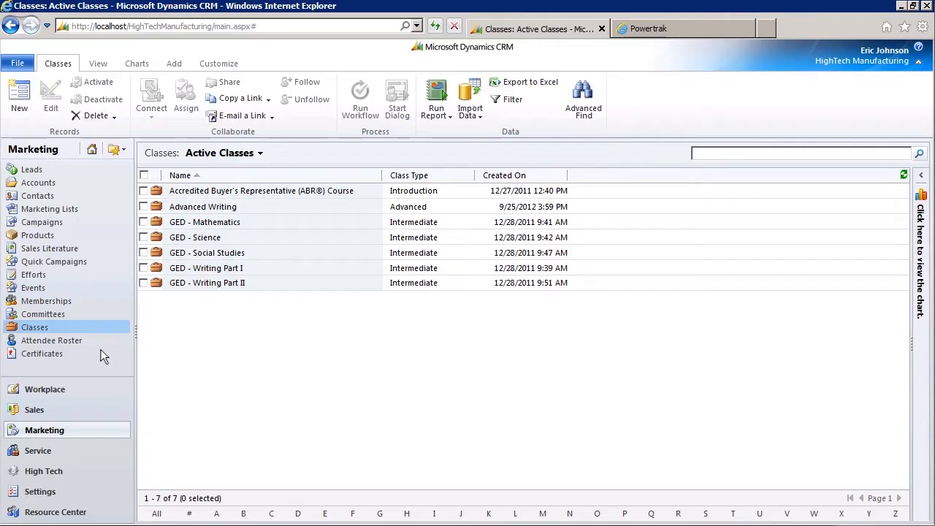
click(103, 356)
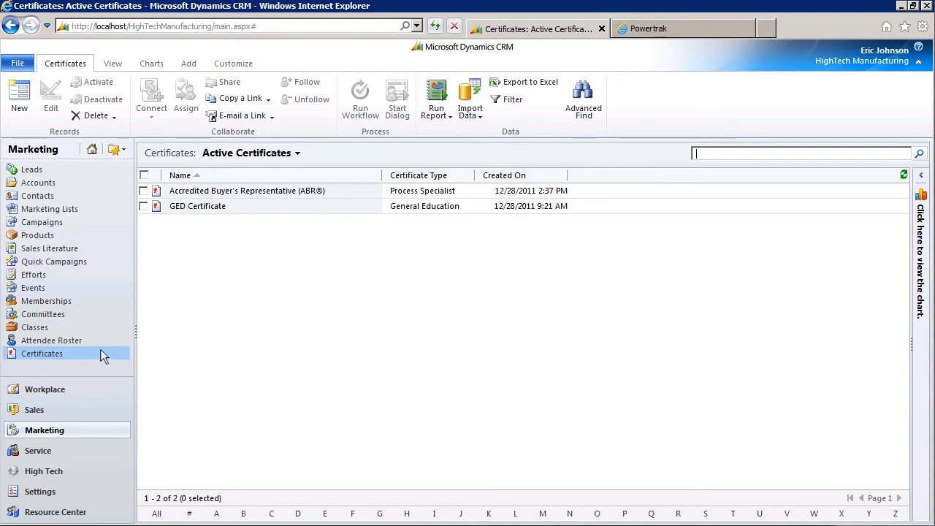
Step: Create a certificate named 'Advanced Writing Certificate' of type General Education
click(24, 98)
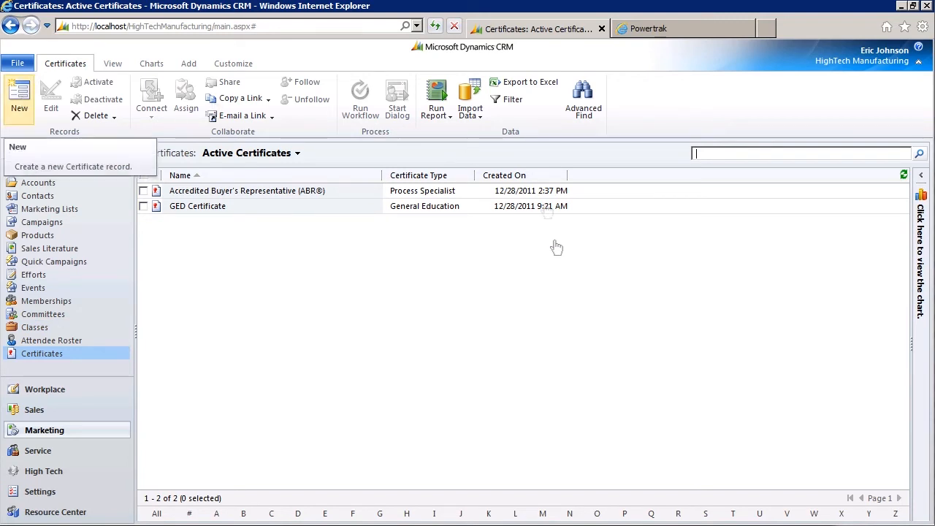
text(Advanced Writing Certificate)
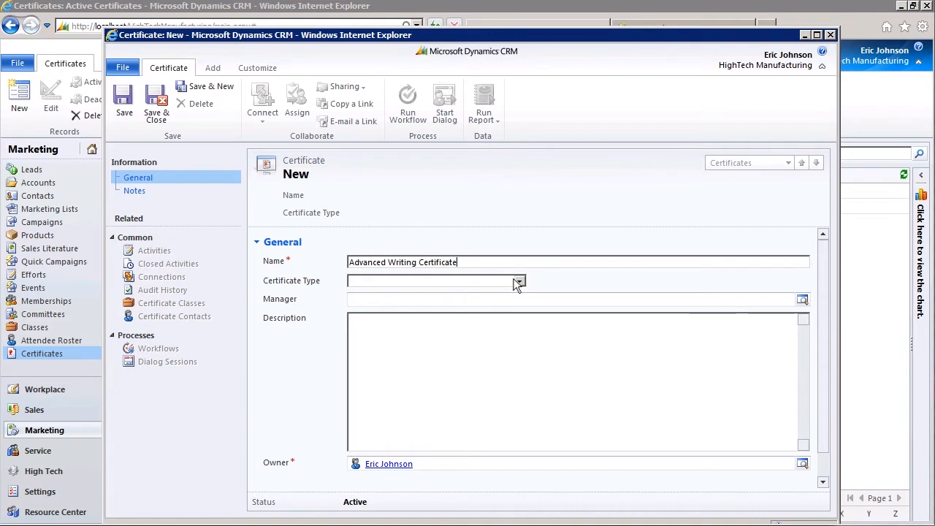
click(518, 282)
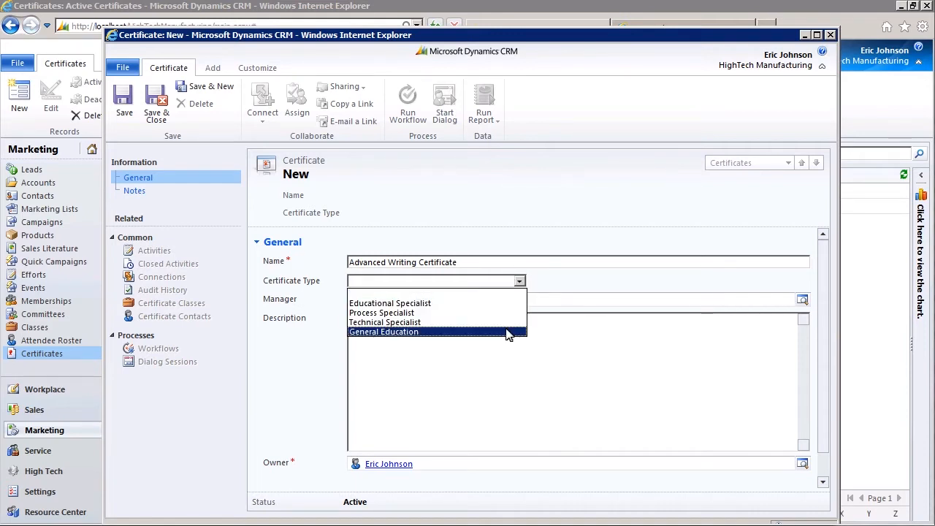
click(510, 333)
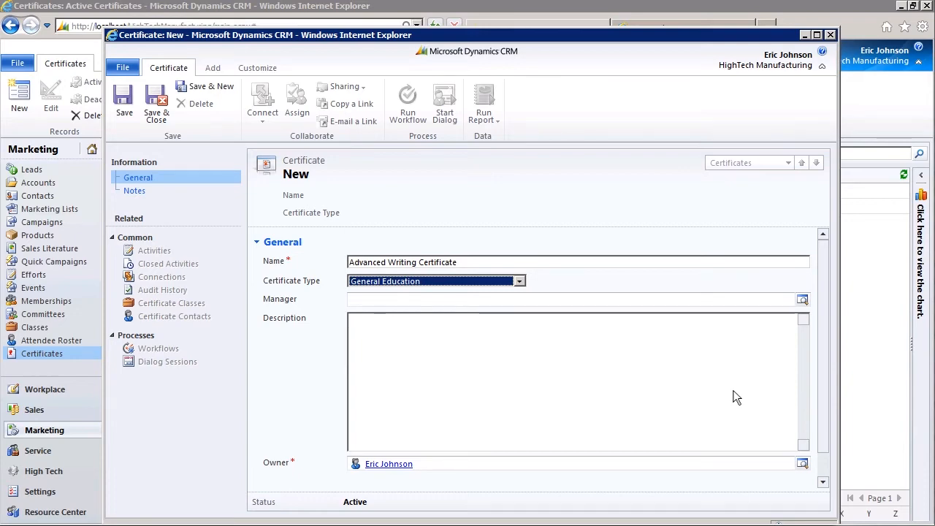
Step: Assign a manager, add the passing-grade description for the Advanced Writing Course, and save
click(802, 301)
double_click(309, 255)
click(356, 333)
text(This certificate confirms passing grade in the Advanced Wr)
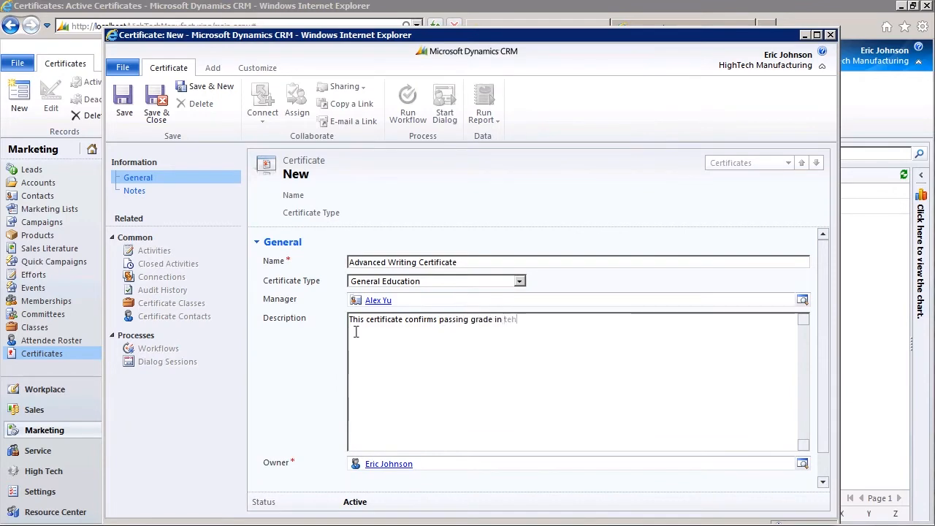
text(iting Course)
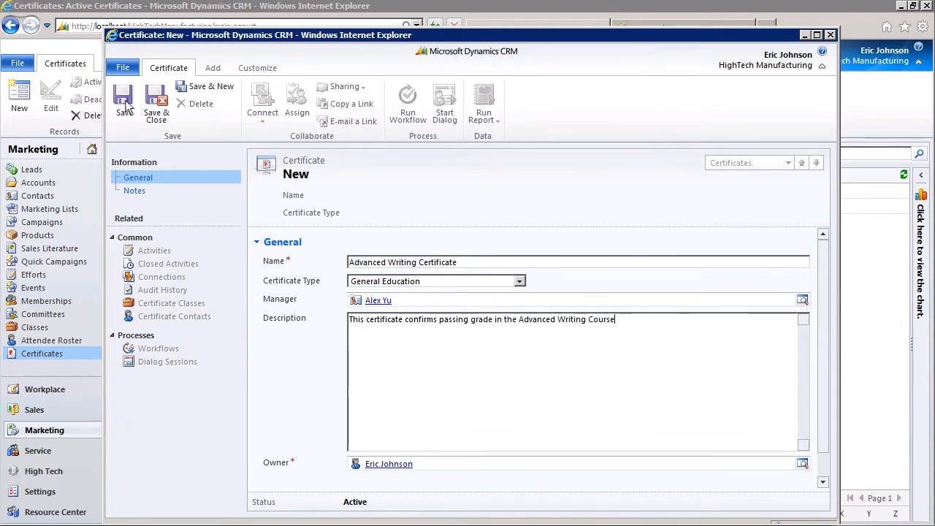
click(124, 104)
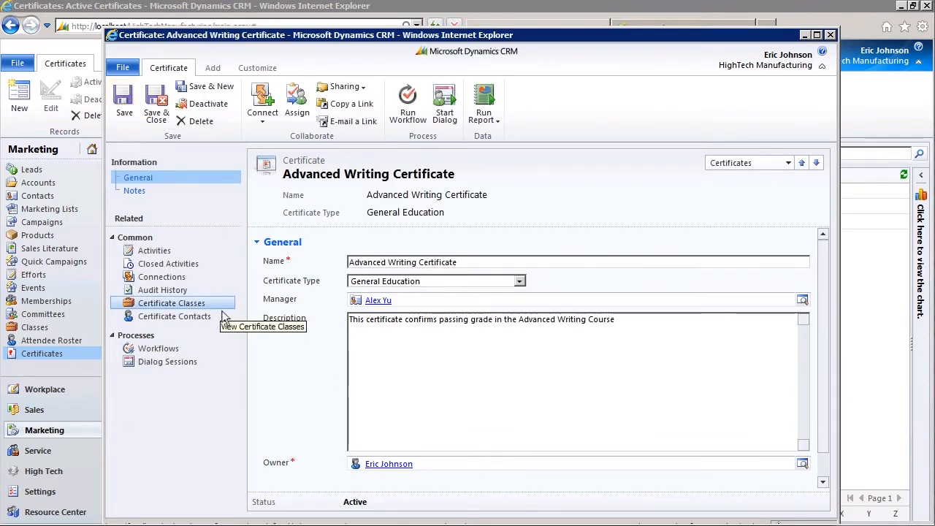
Step: Link the Advanced Writing Elective class as a certificate class
click(223, 307)
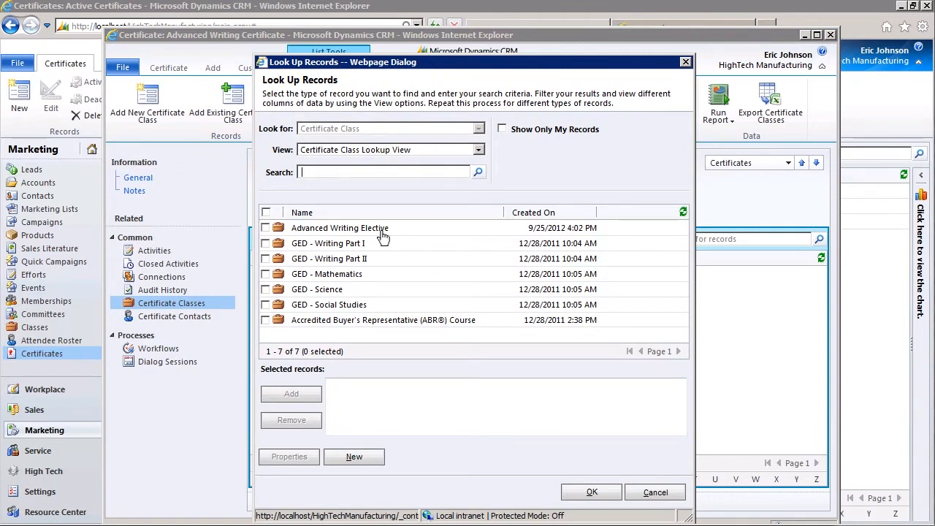
double_click(382, 228)
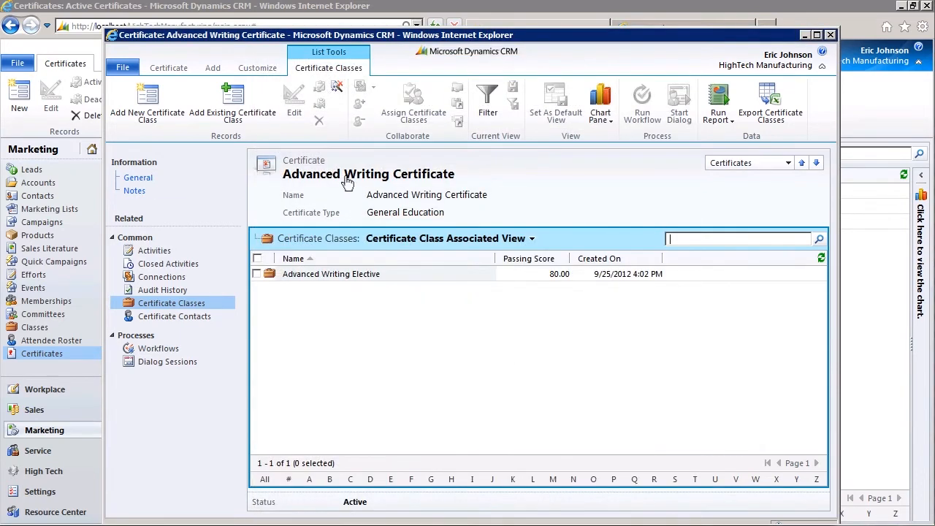
Step: Add a certificate contact for the student, acquired 10/1/2012, described 'Great Job!', and save it
click(167, 179)
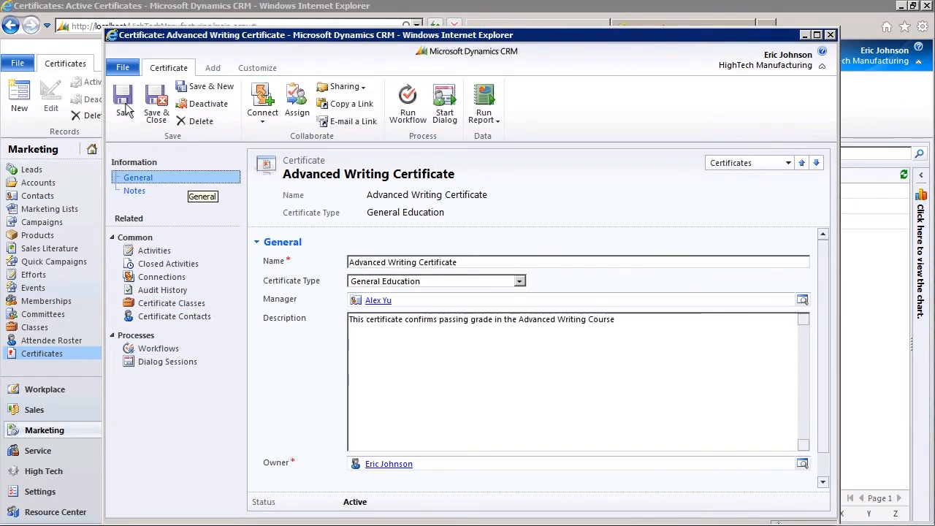
click(222, 316)
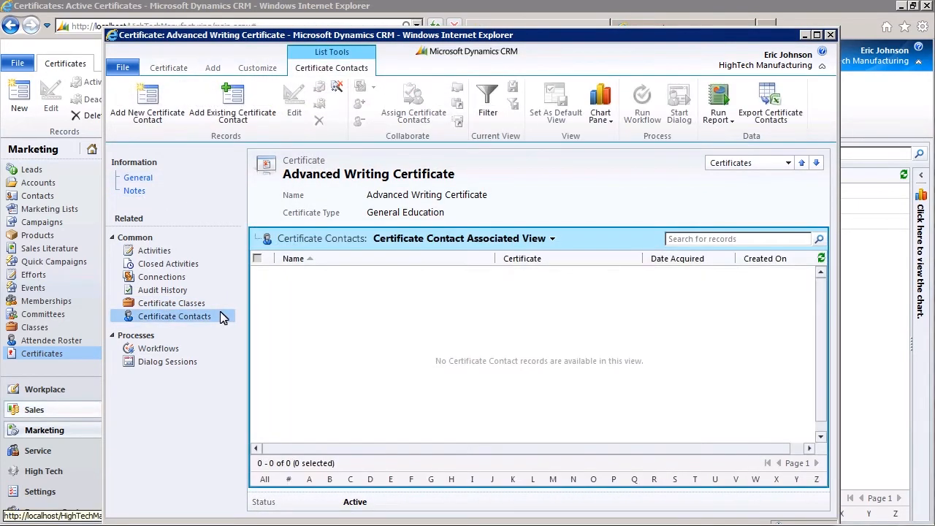
click(149, 105)
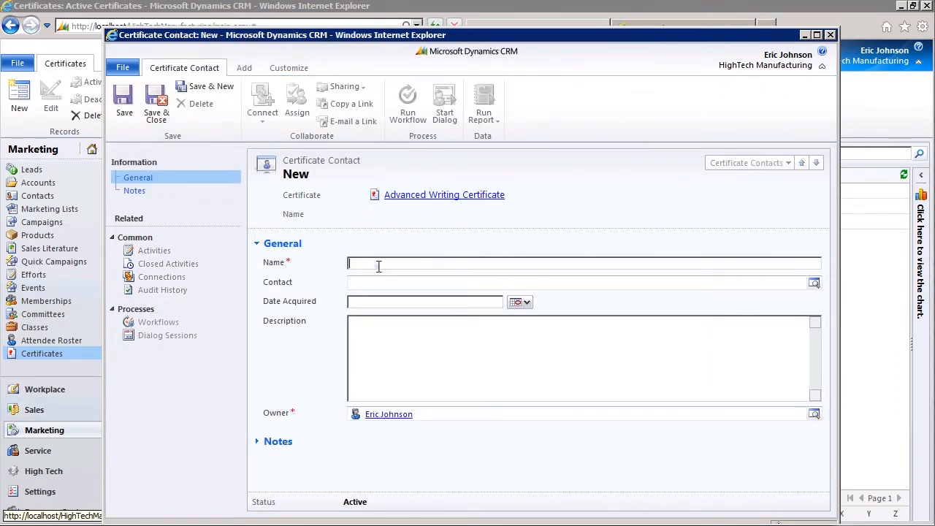
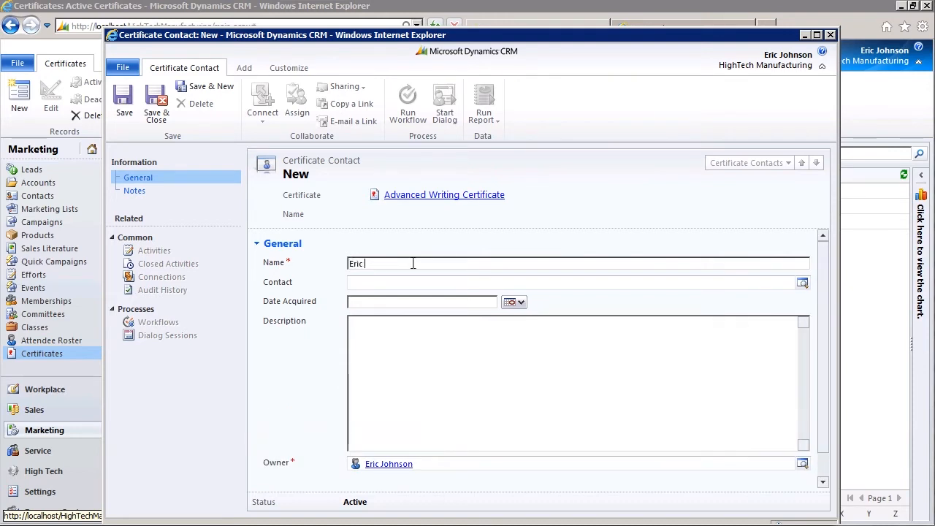
key(Tab)
text(eric)
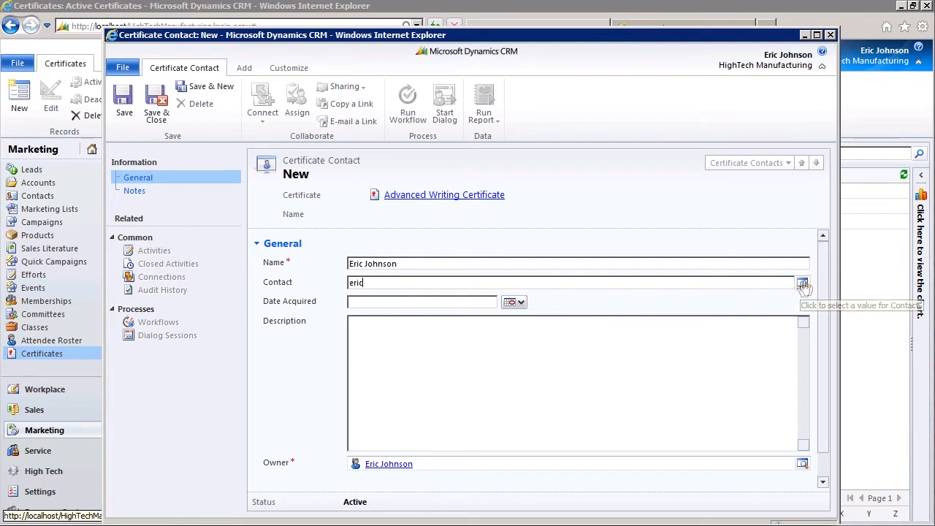
click(803, 284)
click(517, 303)
click(523, 408)
click(522, 406)
text(Great Job!)
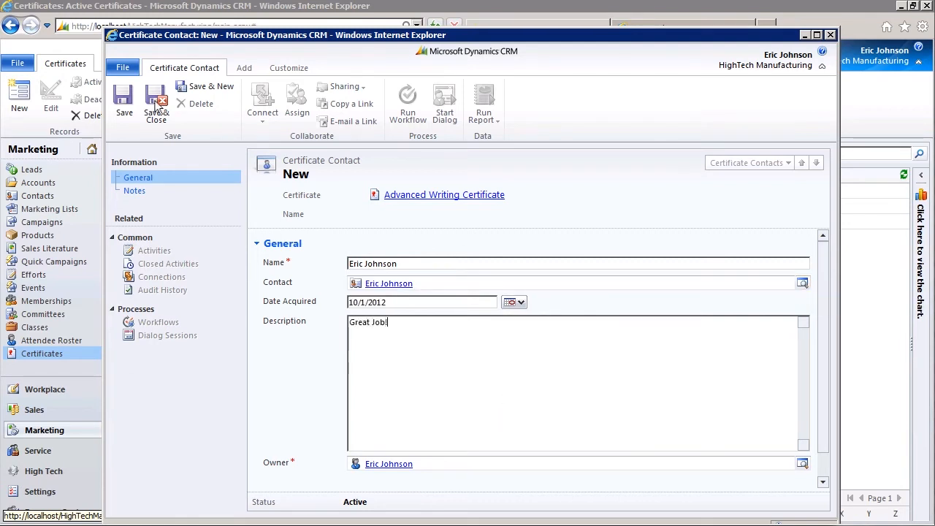
click(156, 106)
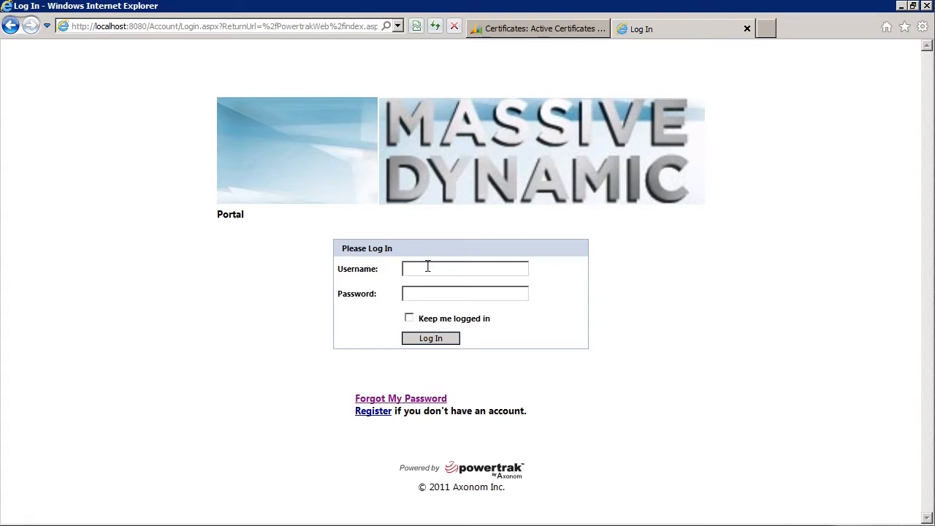
Step: Log in to the Powertrak portal with the student's username and password
click(427, 266)
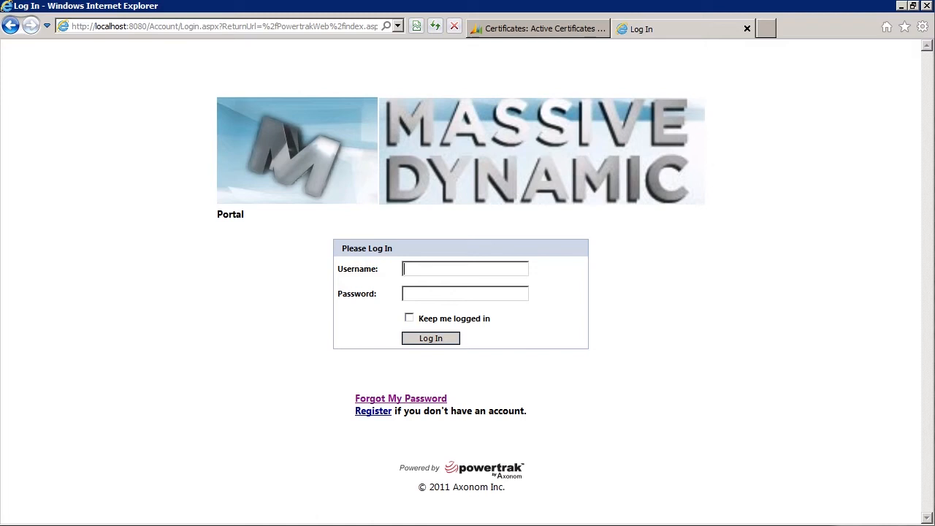
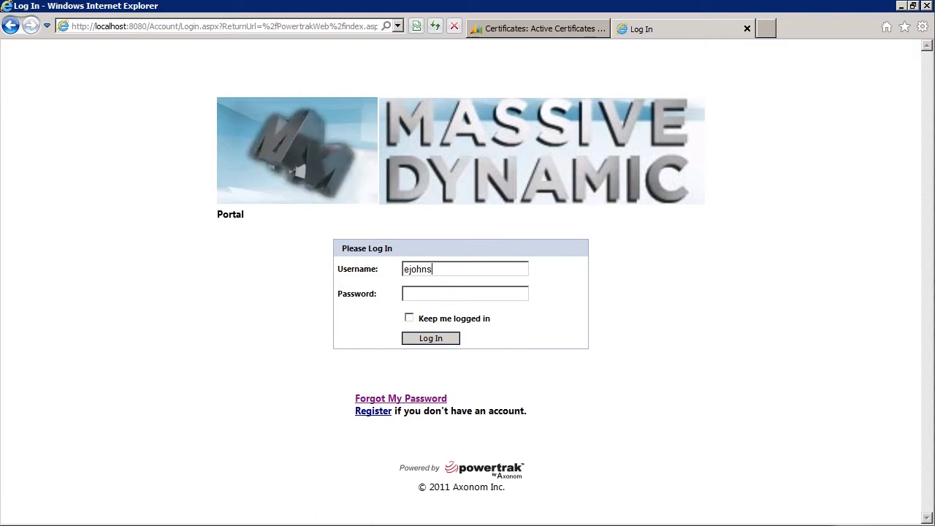
click(481, 294)
text(•••••)
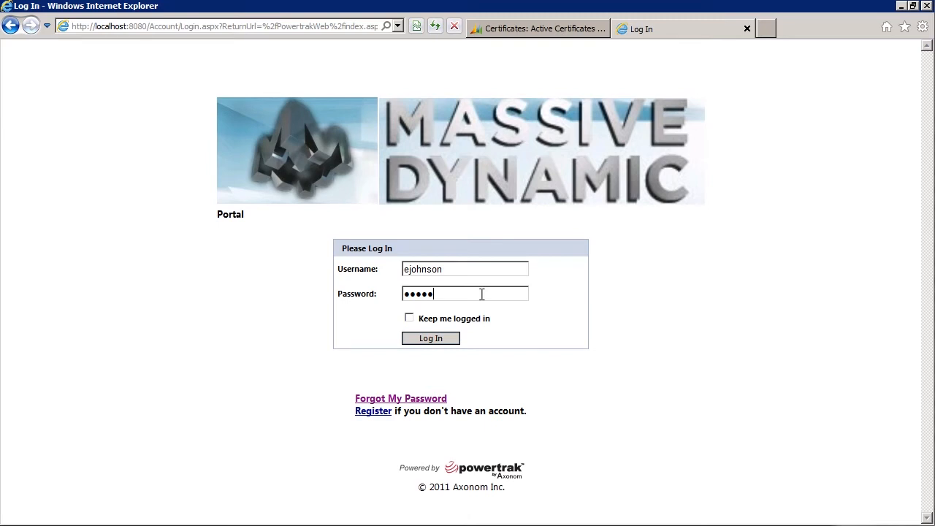
text(••)
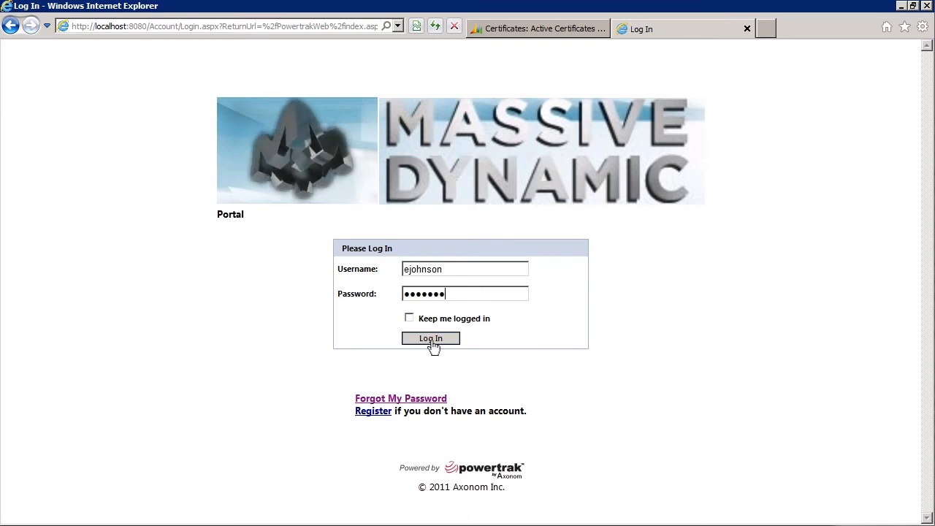
click(431, 340)
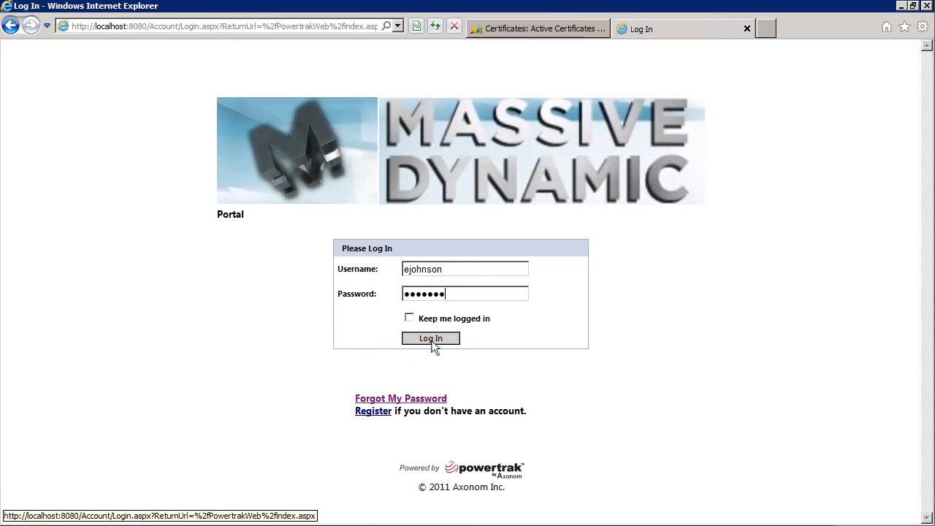
Step: Register for Advanced Writing Topics, choosing its 11/1/2012 session, to reach the $500.00 confirmation
click(73, 315)
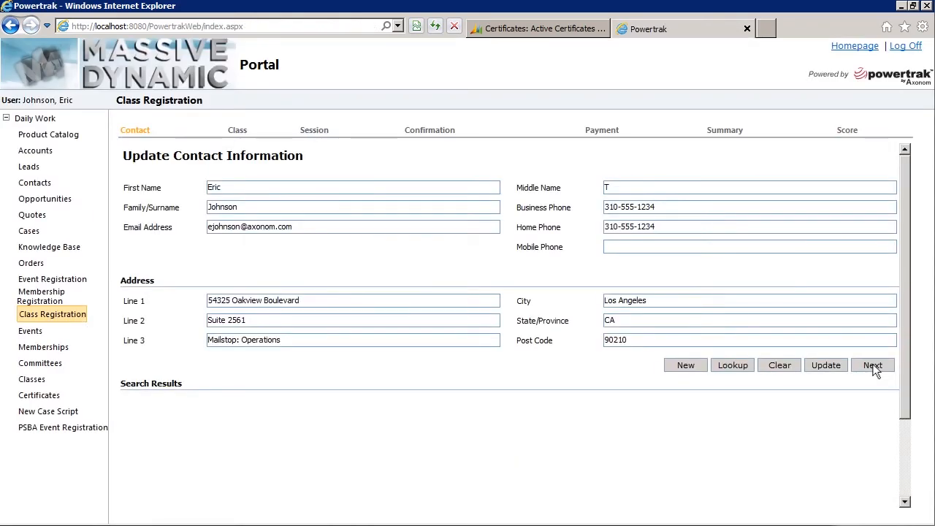
click(873, 367)
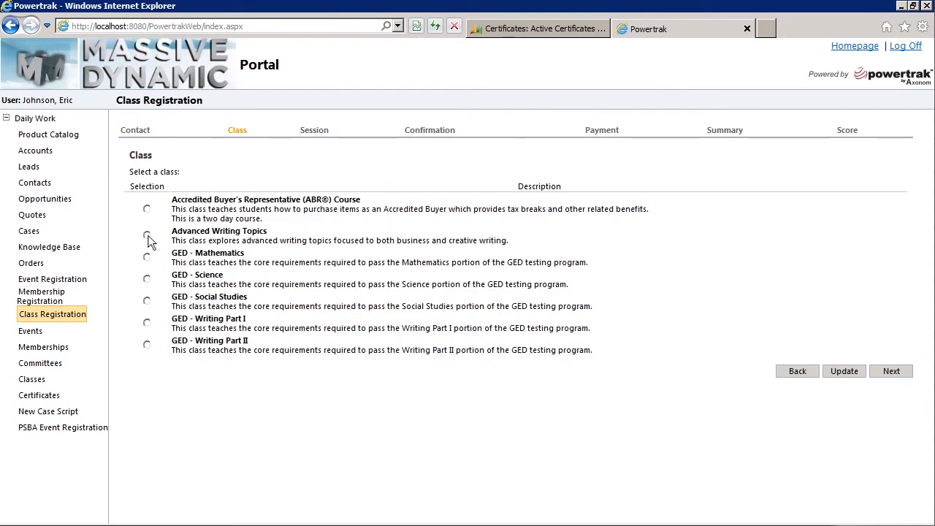
click(147, 234)
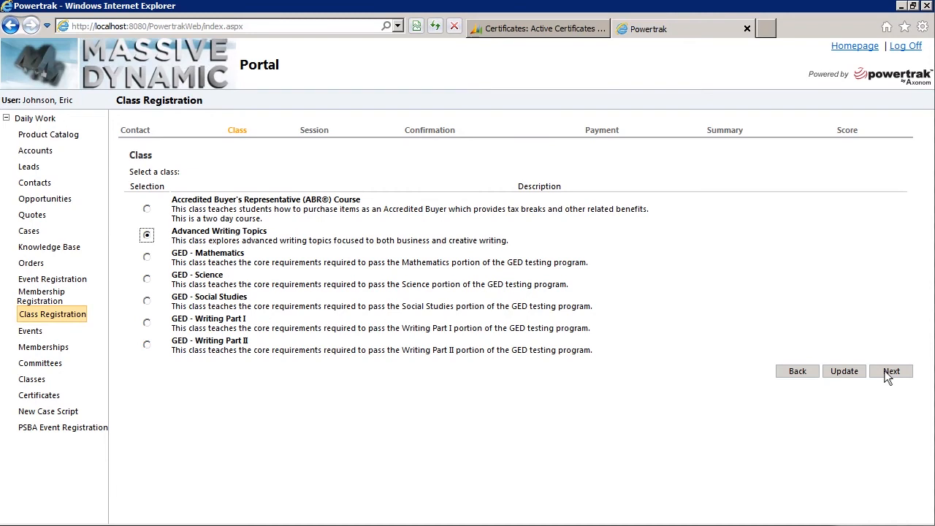
click(885, 371)
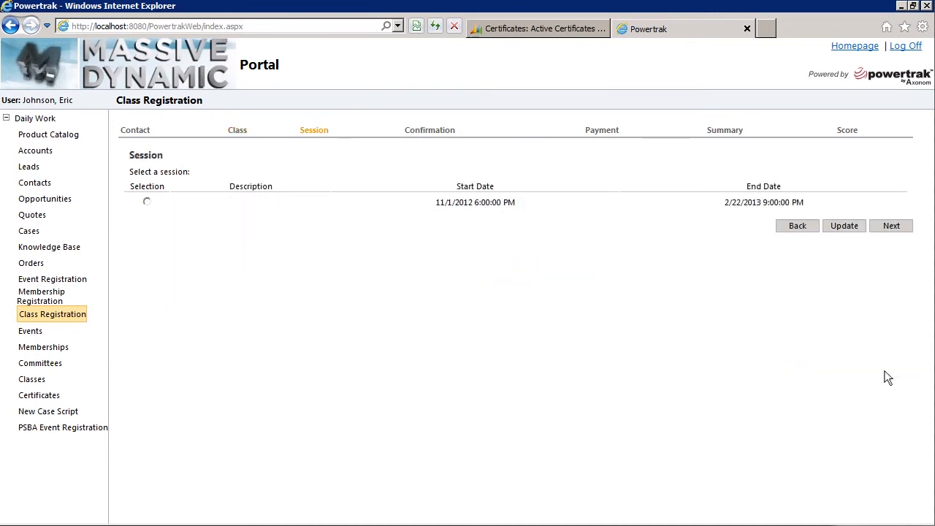
click(147, 202)
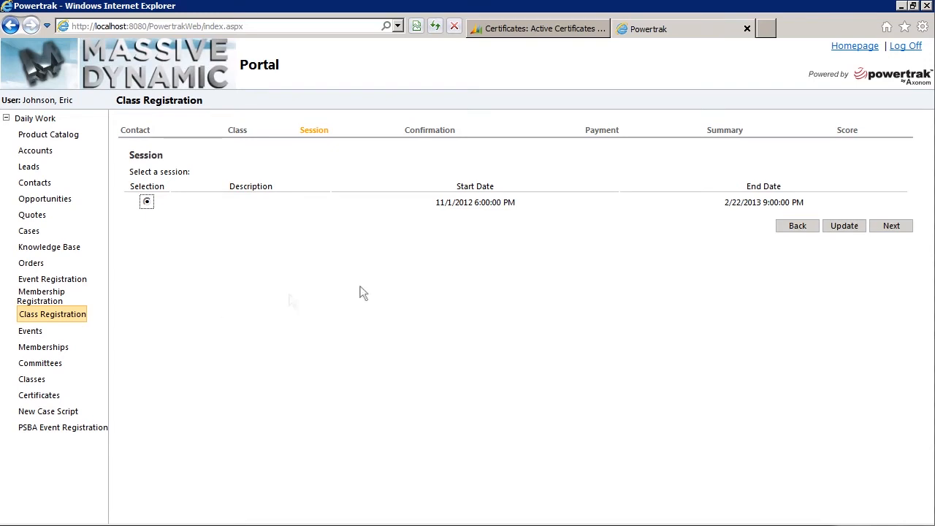
click(891, 226)
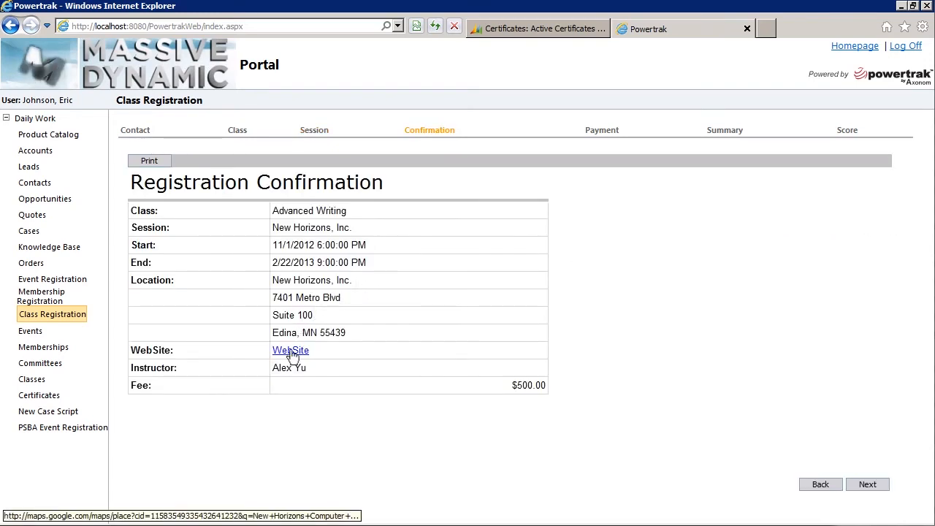
Step: On the Payment step, choose MasterCard and enter the card number for the 500.00 total
click(868, 485)
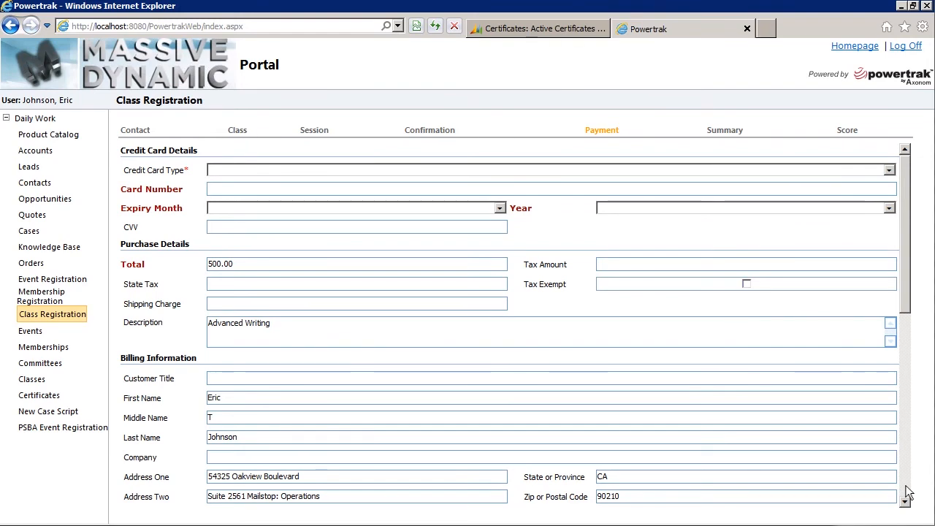
scroll(906, 491, down, 5)
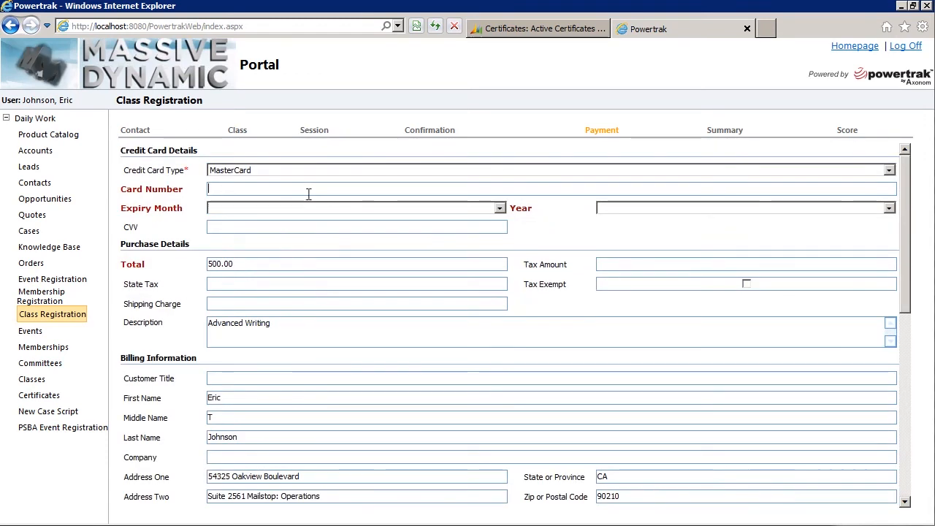
text(345345)
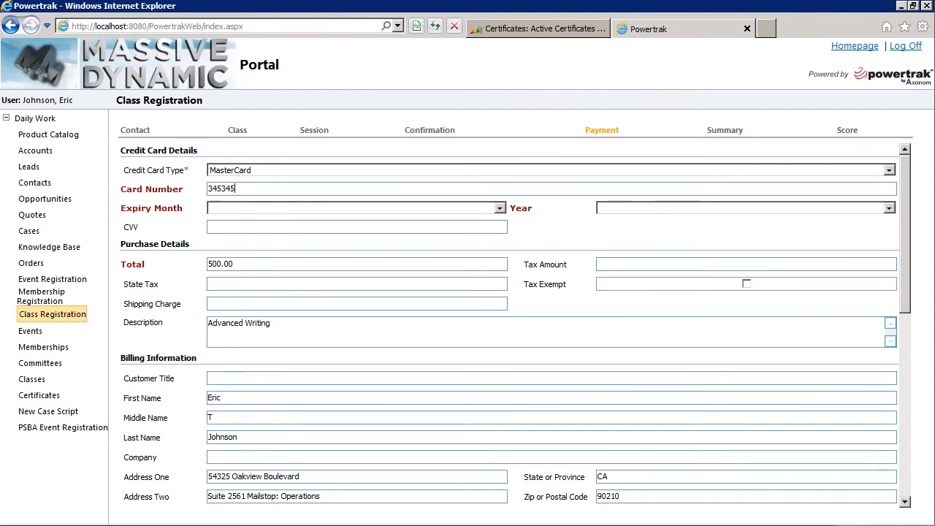
scroll(843, 496, down, 10)
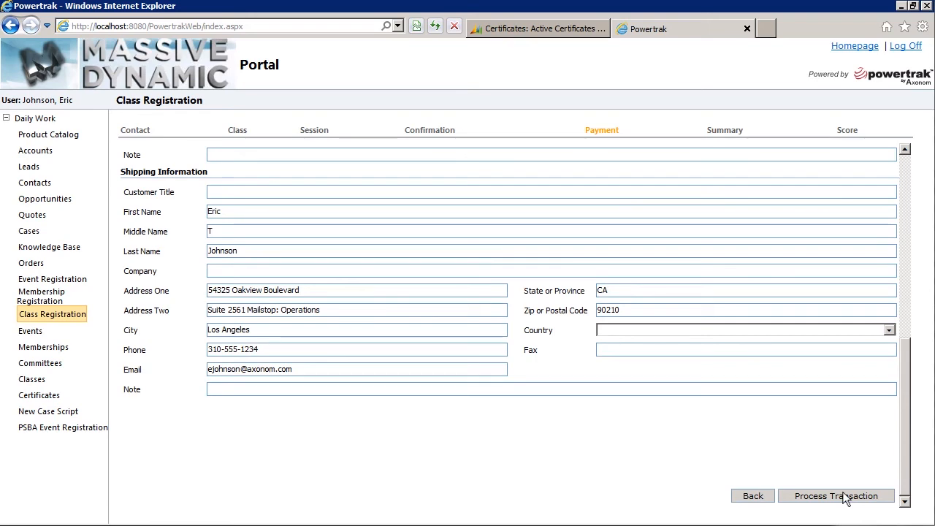
Step: Process the MasterCard payment and continue past the results, summary and score pages to the thank-you message
click(845, 496)
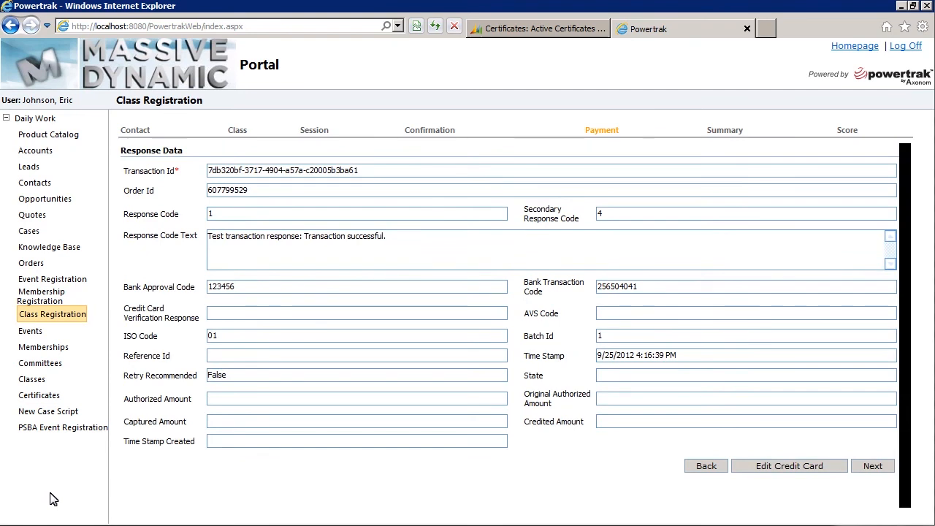
click(867, 471)
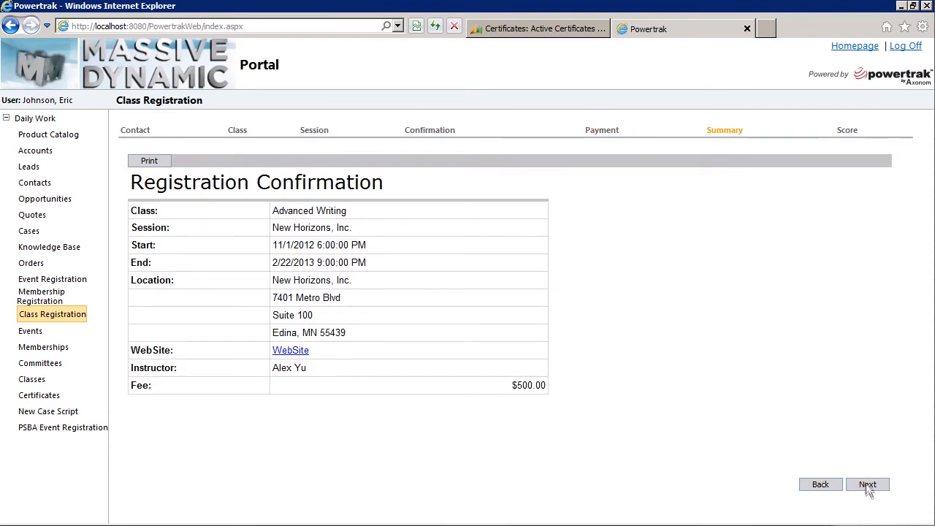
click(868, 484)
click(867, 227)
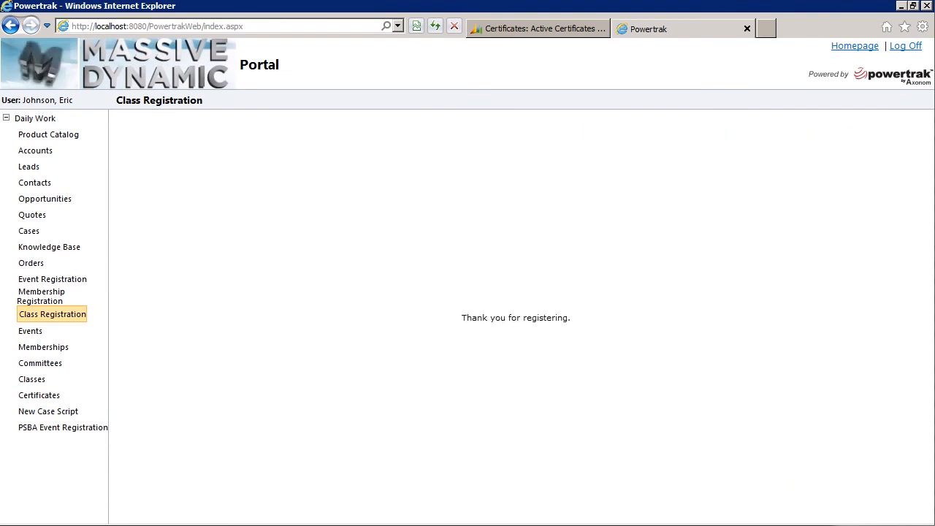